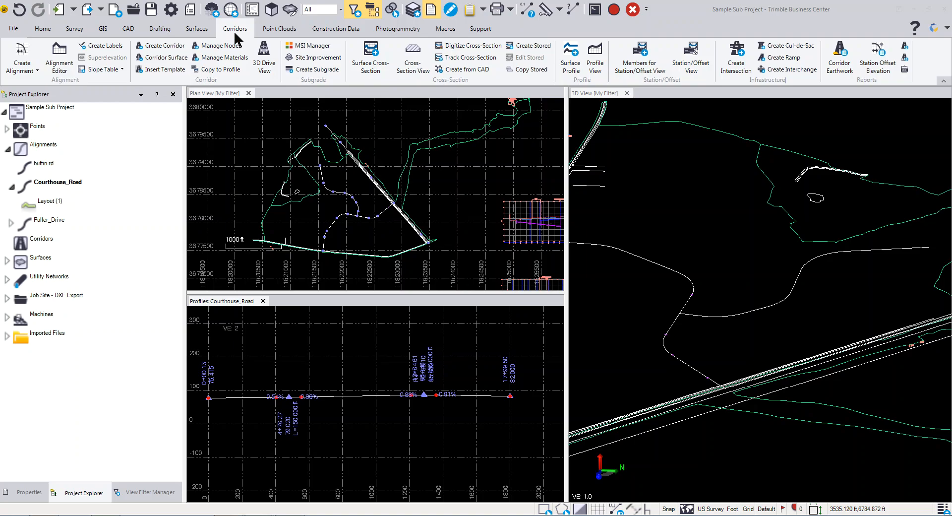
- Create a corridor named Courthouse Rd on the Courthouse_Road alignment with Layout (1) and grdtopo52014 as original ground
{"action": "left_click", "coordinate": [158, 45]}
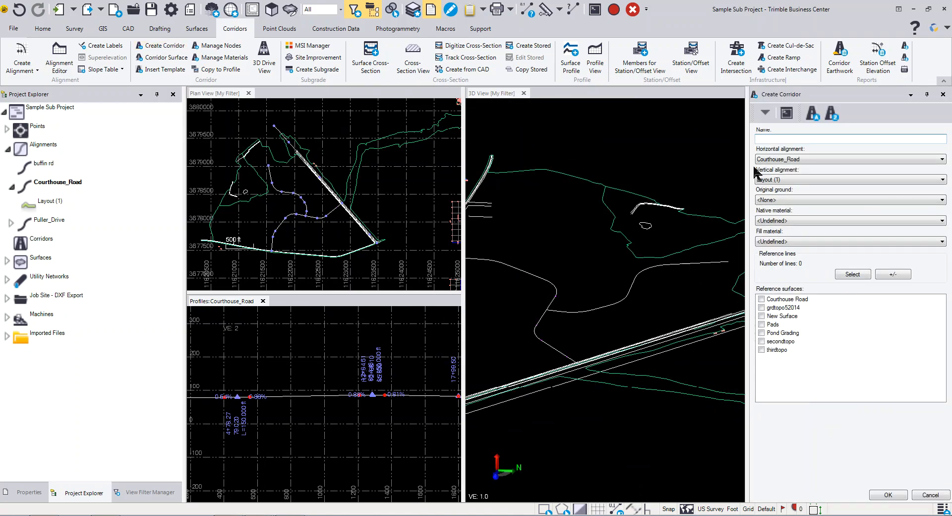
{"action": "type", "text": "Courthouse Rd"}
{"action": "left_click", "coordinate": [785, 161]}
{"action": "left_click", "coordinate": [787, 165]}
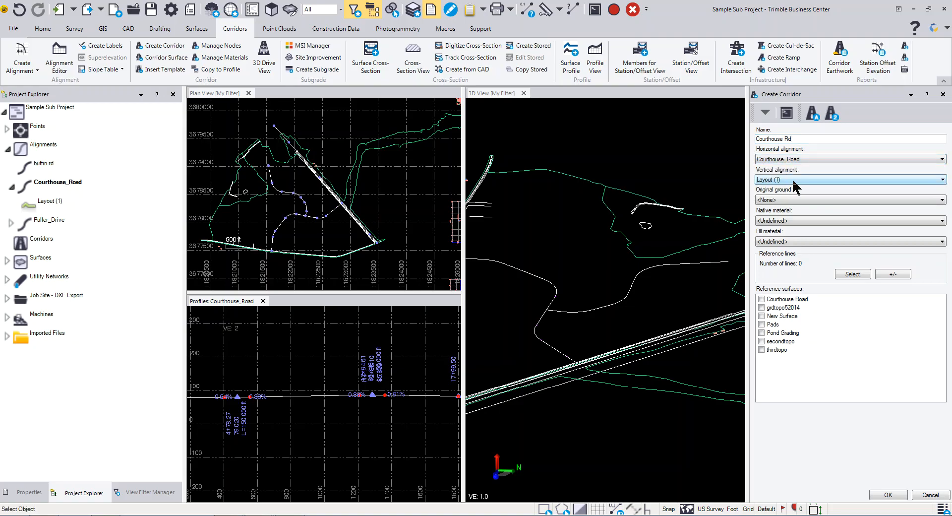
{"action": "left_click", "coordinate": [786, 200]}
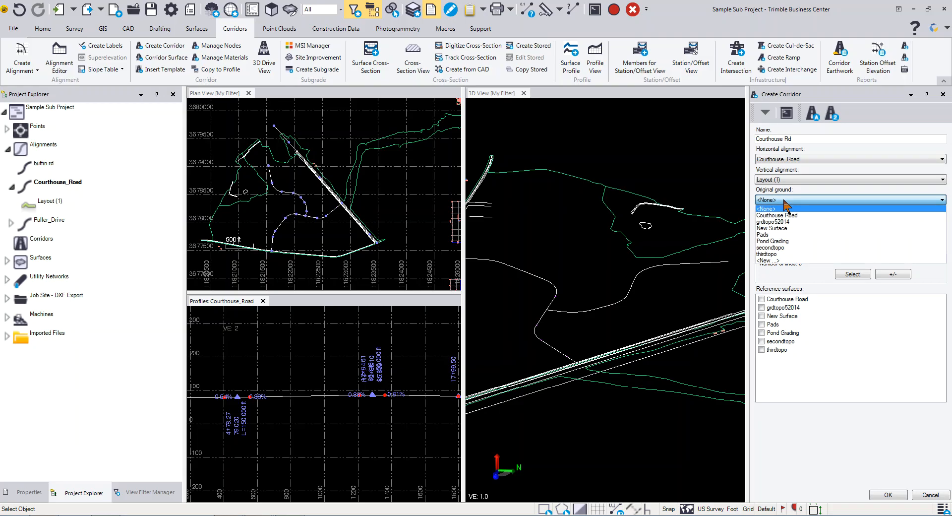
{"action": "left_click", "coordinate": [776, 222]}
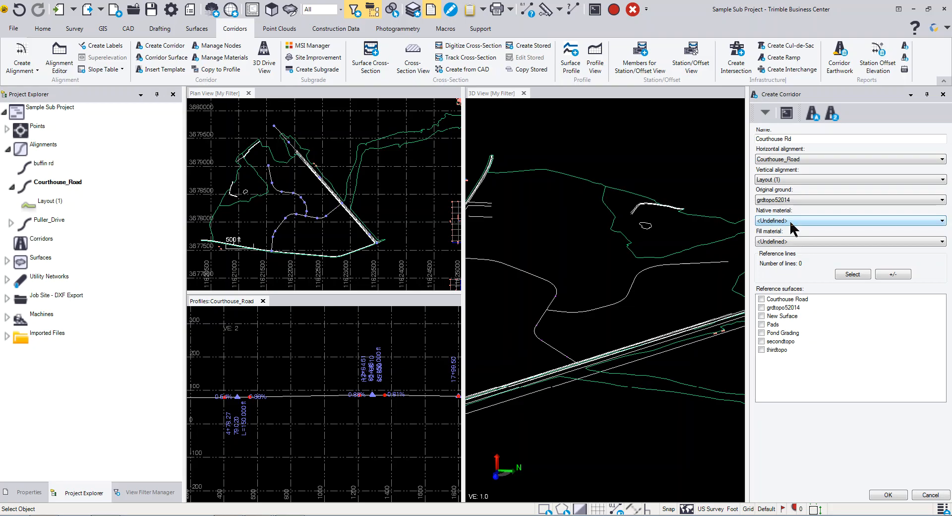
{"action": "left_click", "coordinate": [788, 223]}
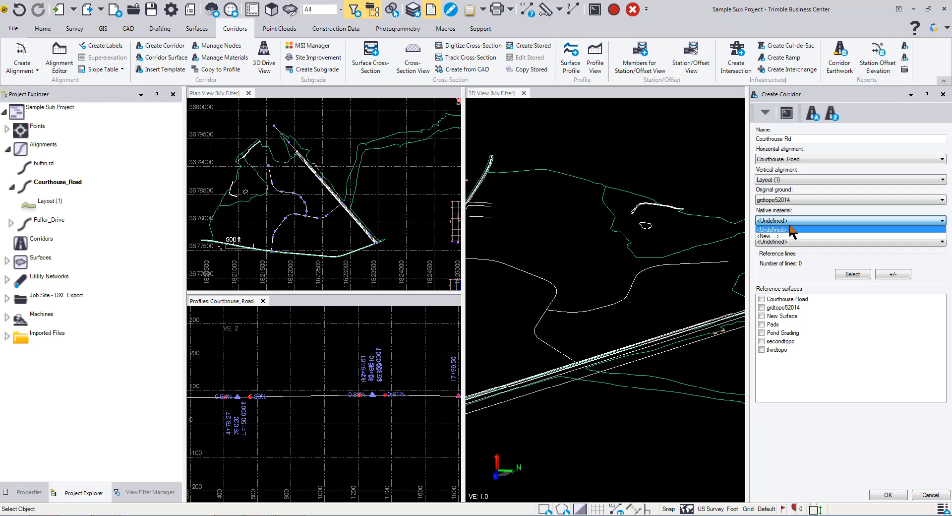
{"action": "left_click", "coordinate": [788, 226]}
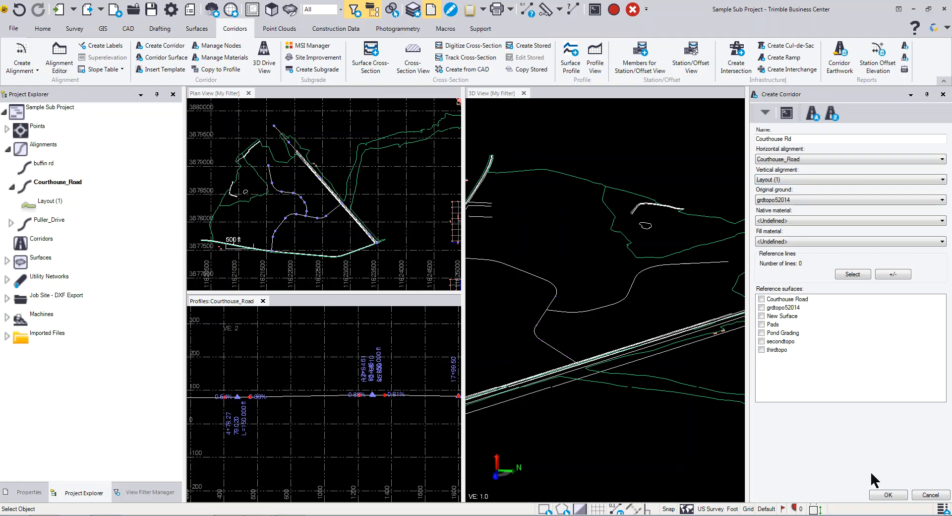
{"action": "left_click", "coordinate": [888, 495]}
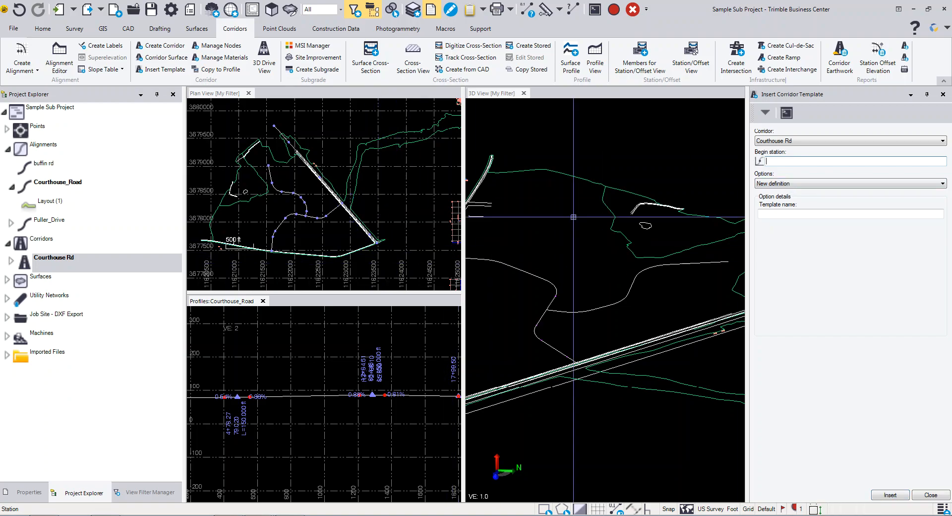
- Insert a new-definition template named 24ftRoad into the Courthouse Rd corridor at station 0+00.00
{"action": "type", "text": "0"}
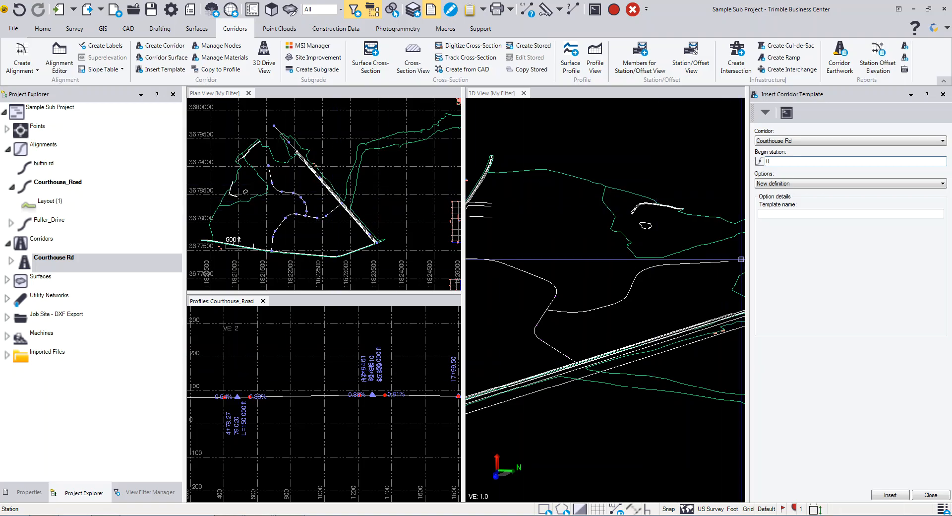
{"action": "left_click", "coordinate": [793, 184]}
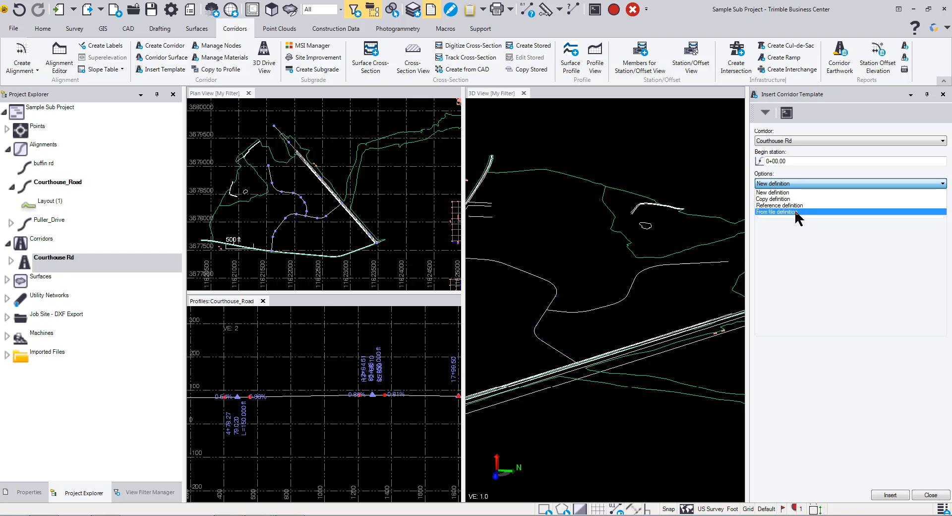
{"action": "left_click", "coordinate": [804, 246]}
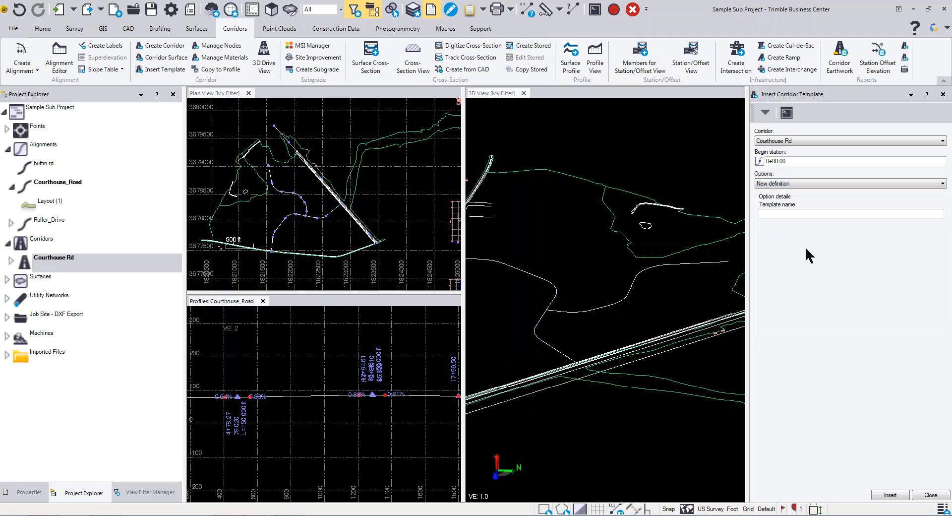
{"action": "left_click", "coordinate": [782, 215]}
{"action": "type", "text": "Fu"}
{"action": "left_click", "coordinate": [890, 495]}
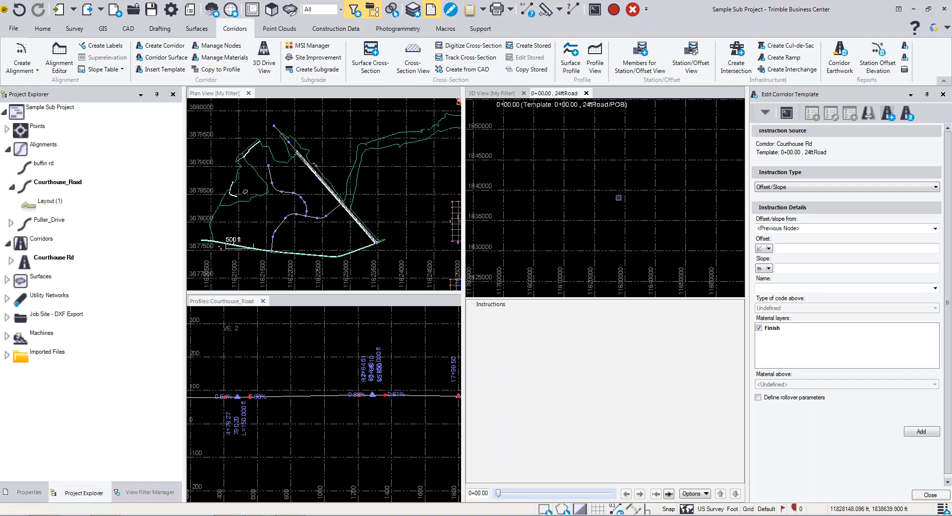
- Set up an Offset/Slope instruction from the Courthouse_Road node and preview the template section at station 0+16.20
{"action": "left_click", "coordinate": [794, 187]}
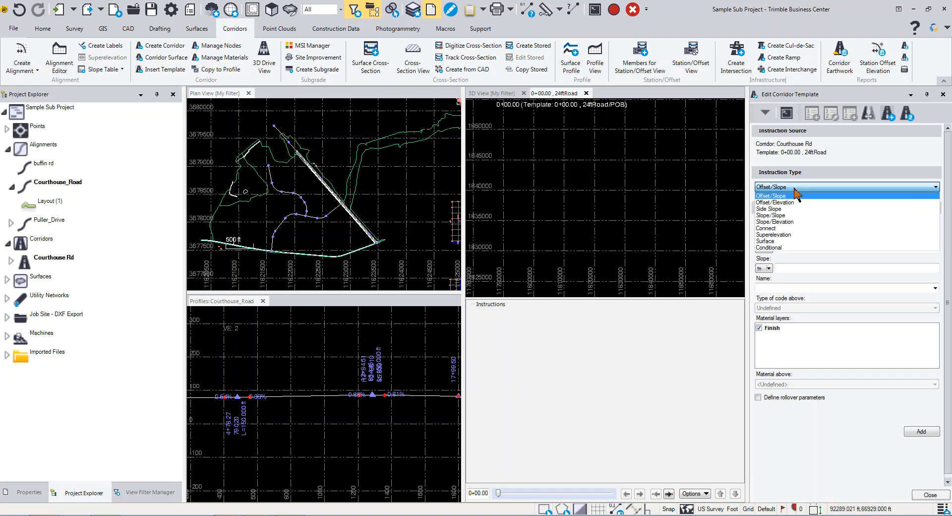
{"action": "left_click", "coordinate": [776, 196]}
{"action": "left_click", "coordinate": [783, 229]}
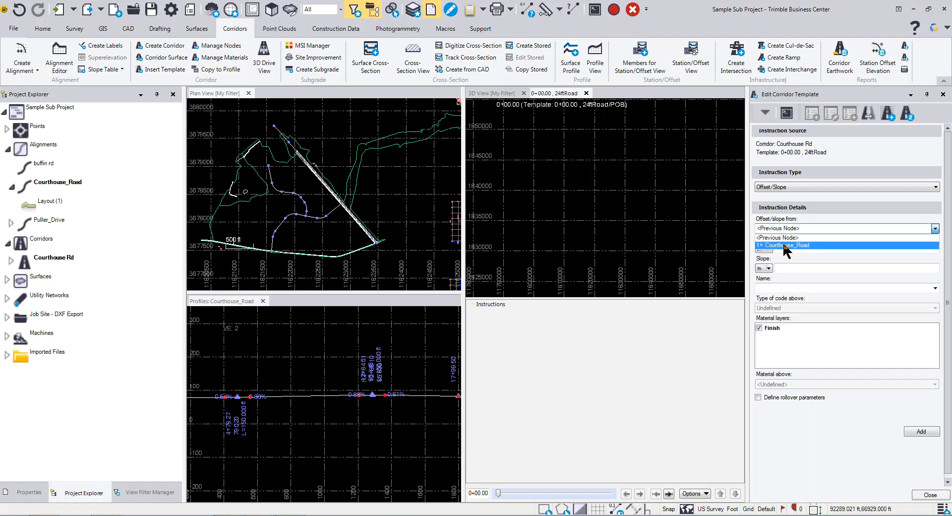
{"action": "left_click", "coordinate": [783, 245]}
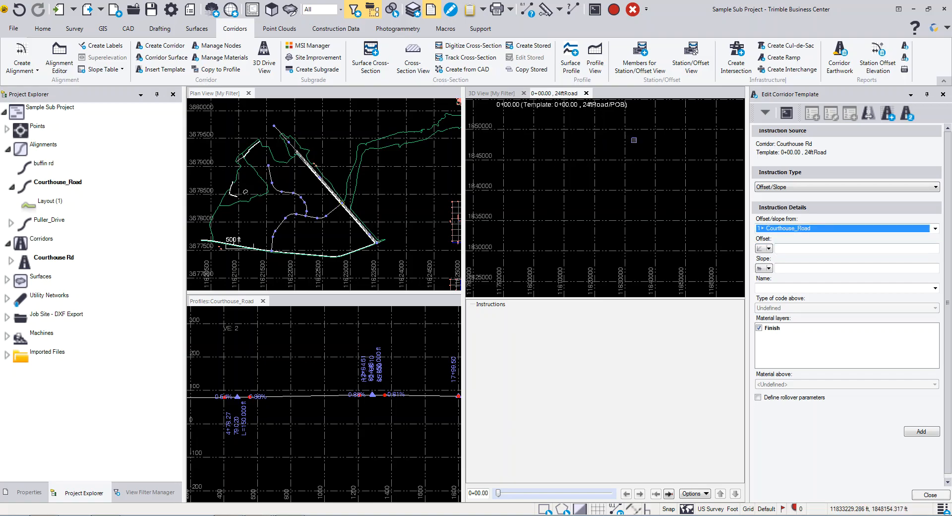
{"action": "left_click", "coordinate": [787, 248]}
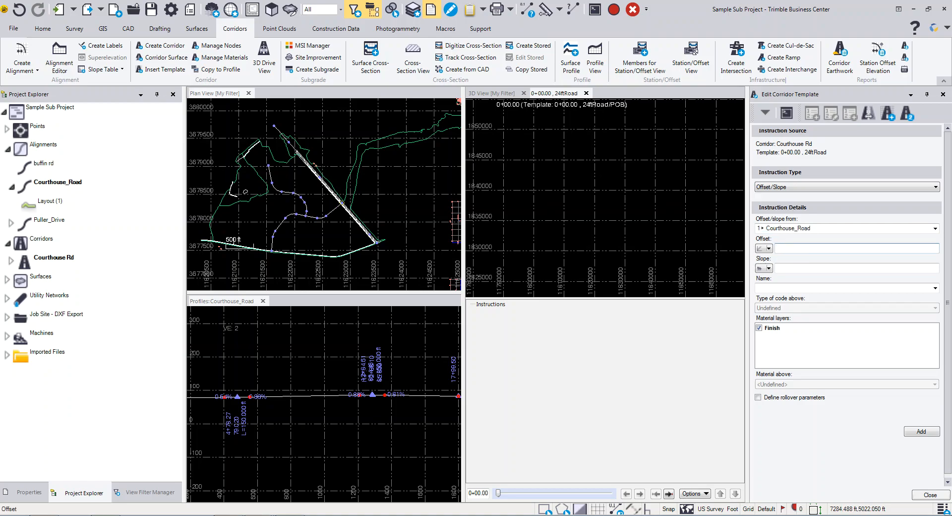
{"action": "left_click_drag", "start_coordinate": [498, 493], "coordinate": [499, 492]}
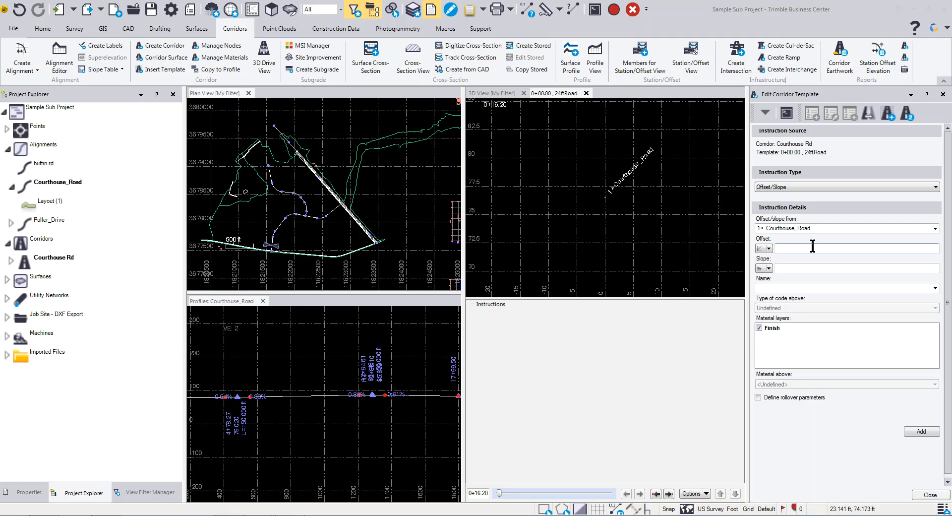
- Add the Offset/Slope instruction with a 12 ft offset, a -2% slope and the node name EP
{"action": "left_click", "coordinate": [786, 249]}
{"action": "type", "text": "12"}
{"action": "left_click", "coordinate": [808, 268]}
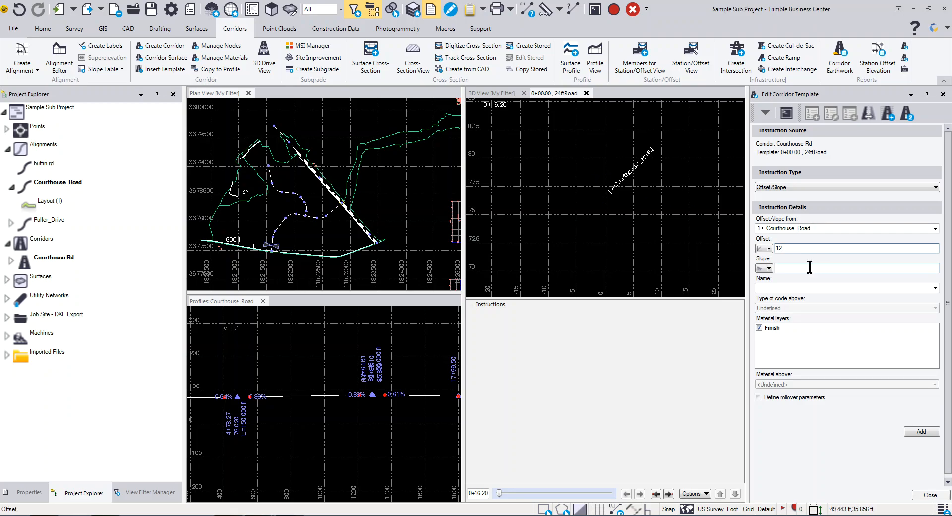
{"action": "type", "text": "-2"}
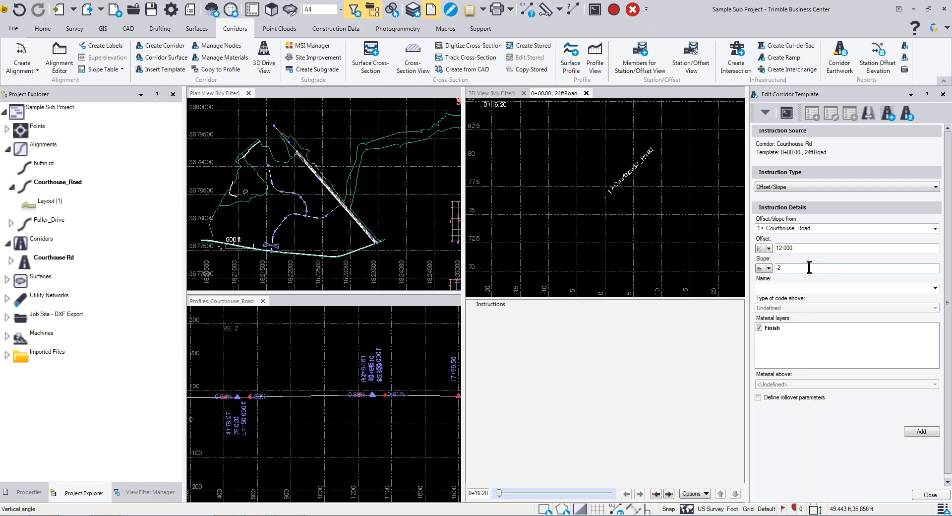
{"action": "left_click", "coordinate": [793, 287]}
{"action": "type", "text": "EP"}
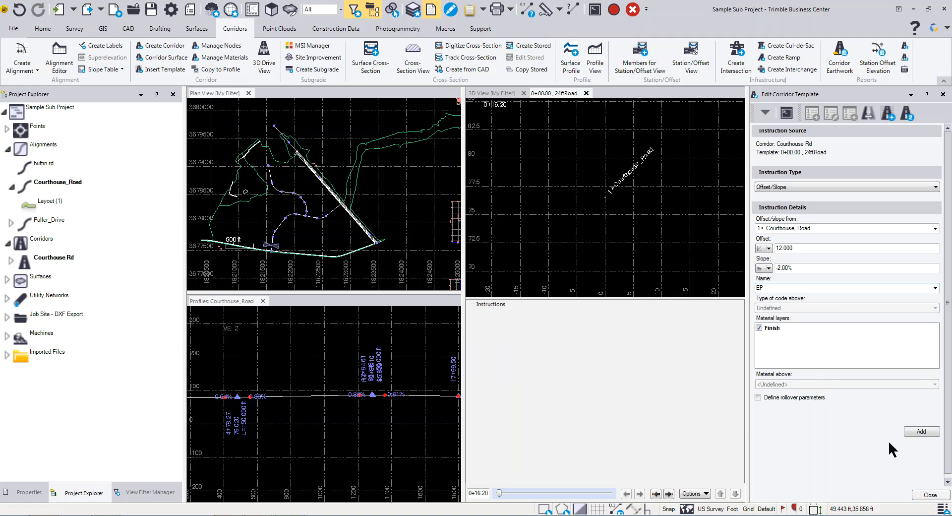
{"action": "left_click", "coordinate": [916, 432]}
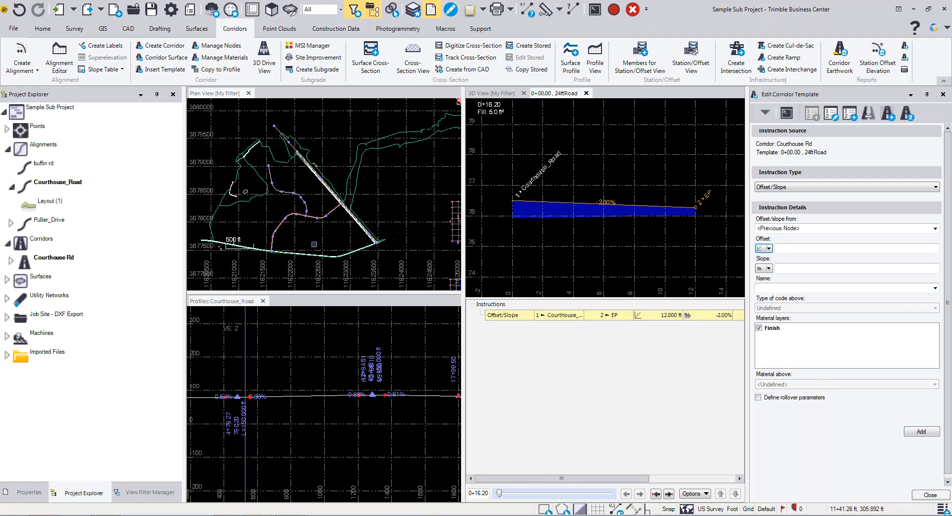
- Place the 24ftRoad template view in a new horizontal tab group and inspect the corridor lane in the 3D view
{"action": "scroll", "coordinate": [331, 202], "scroll_direction": "up", "scroll_amount": 5}
{"action": "scroll", "coordinate": [357, 210], "scroll_direction": "up", "scroll_amount": 1}
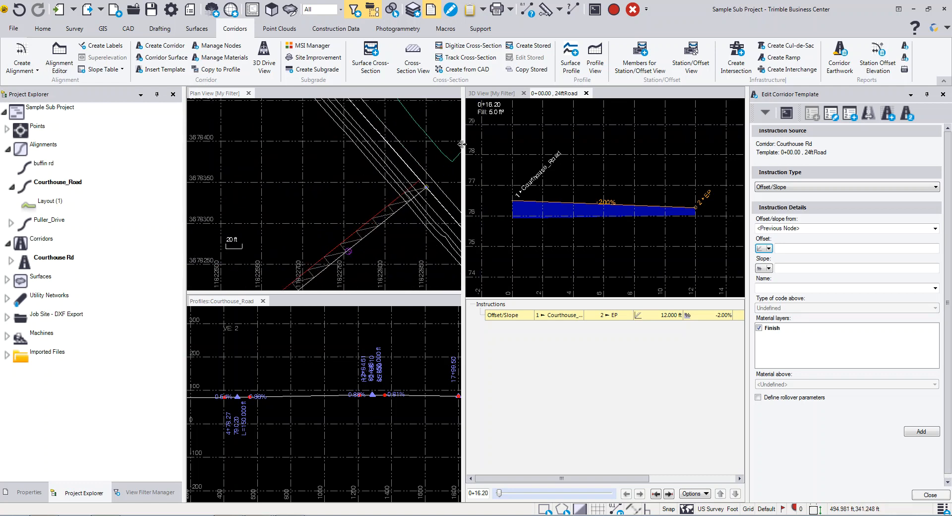
{"action": "right_click", "coordinate": [557, 95]}
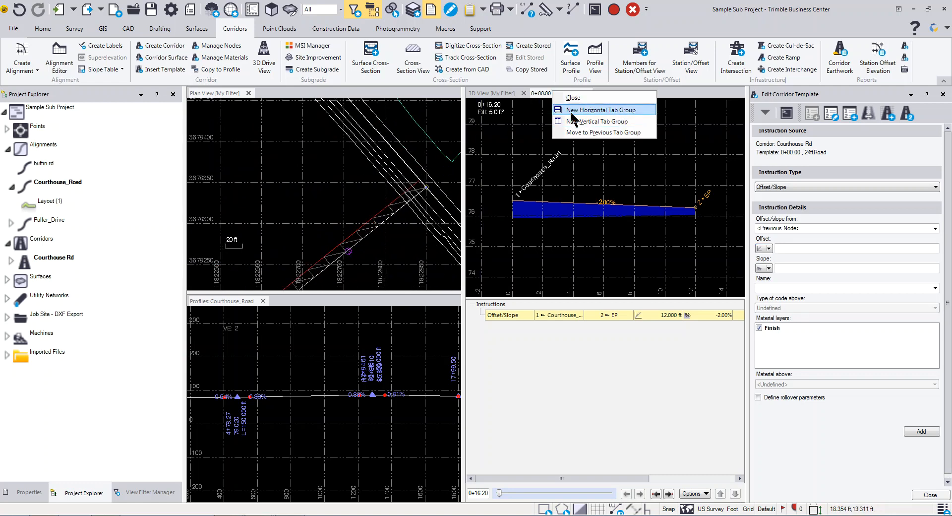
{"action": "left_click", "coordinate": [571, 110]}
{"action": "scroll", "coordinate": [584, 248], "scroll_direction": "up", "scroll_amount": 5}
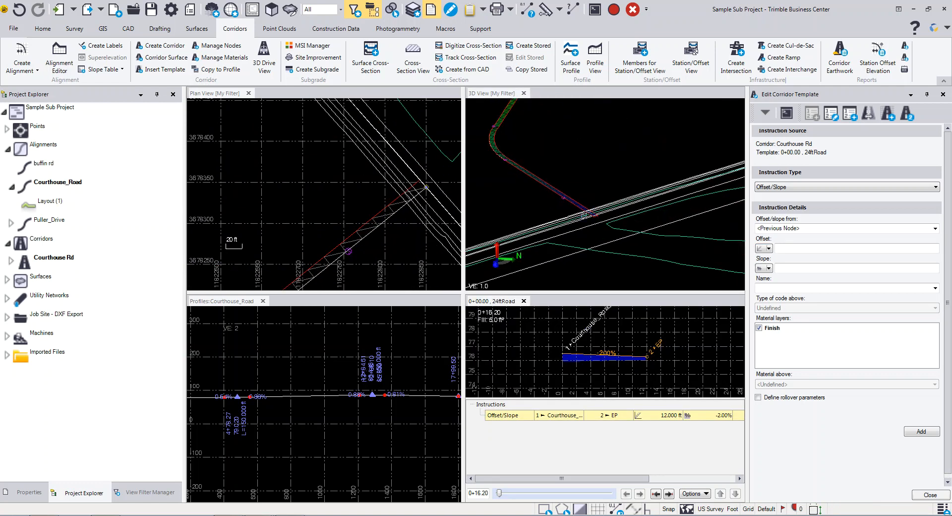
{"action": "scroll", "coordinate": [571, 227], "scroll_direction": "down", "scroll_amount": 5}
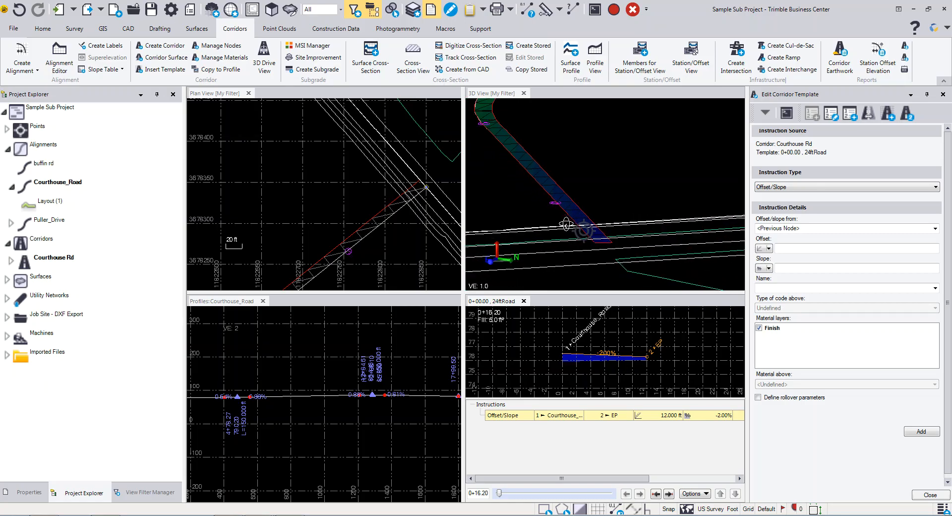
{"action": "right_click", "coordinate": [550, 198]}
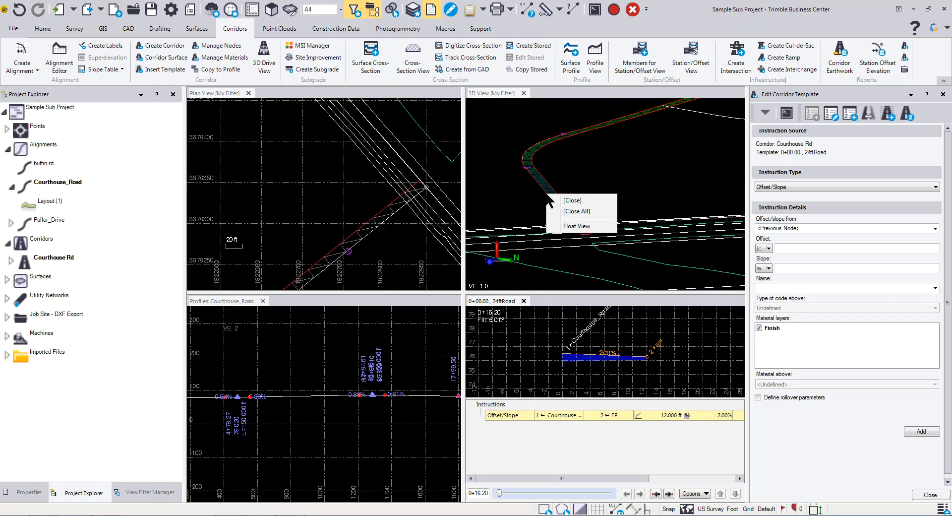
{"action": "left_click", "coordinate": [520, 200]}
{"action": "right_click_drag", "start_coordinate": [525, 208], "coordinate": [547, 215]}
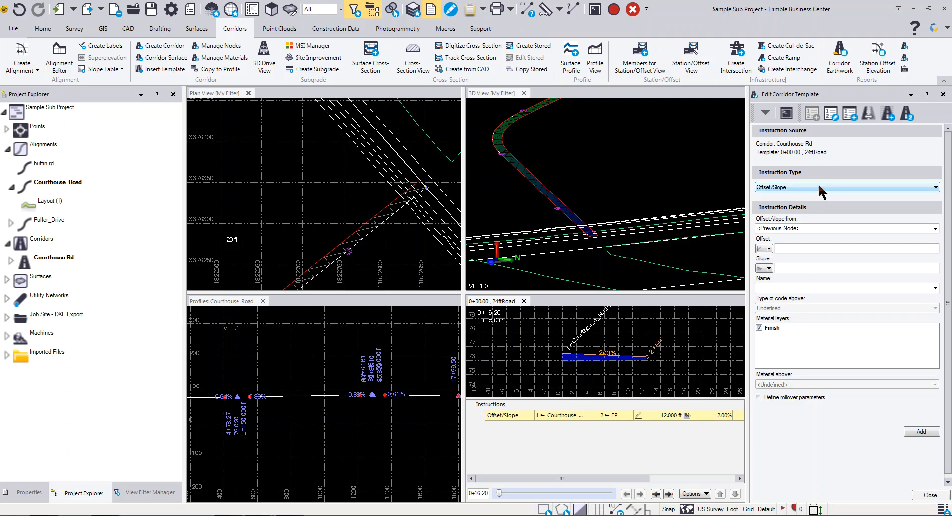
- Add a second Offset/Slope instruction from Courthouse_Road with a -12 ft offset, a -2% slope and the node name EP
{"action": "left_click", "coordinate": [813, 228]}
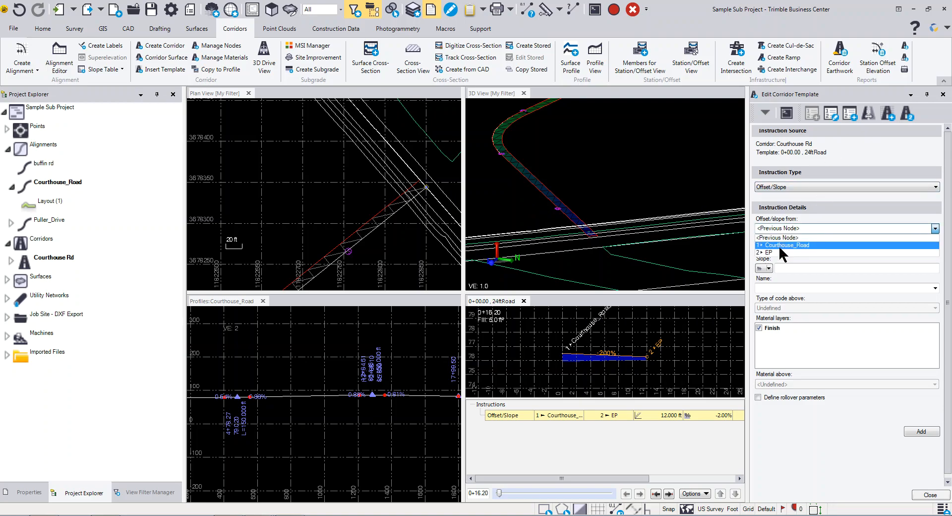
{"action": "left_click", "coordinate": [780, 245]}
{"action": "left_click", "coordinate": [776, 249]}
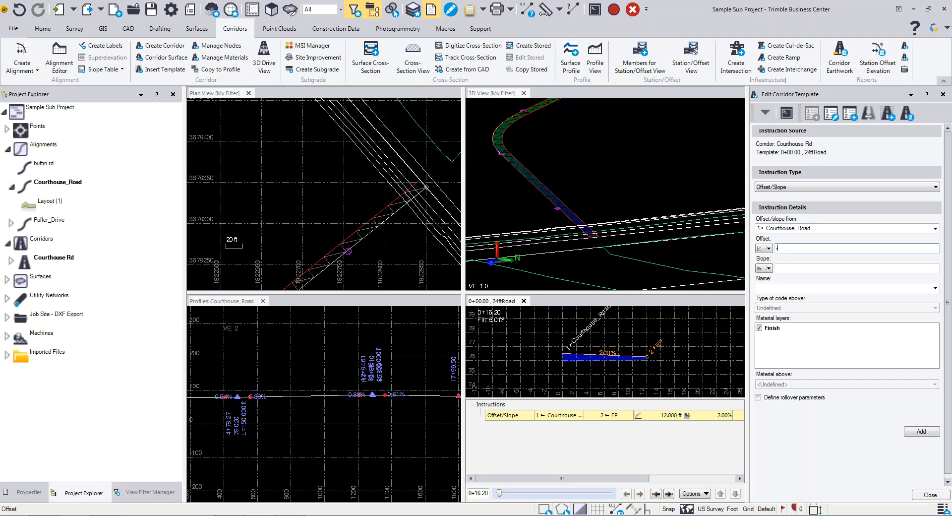
{"action": "left_click", "coordinate": [783, 269]}
{"action": "type", "text": "-2"}
{"action": "left_click", "coordinate": [789, 287]}
{"action": "type", "text": "EP"}
{"action": "left_click", "coordinate": [917, 433]}
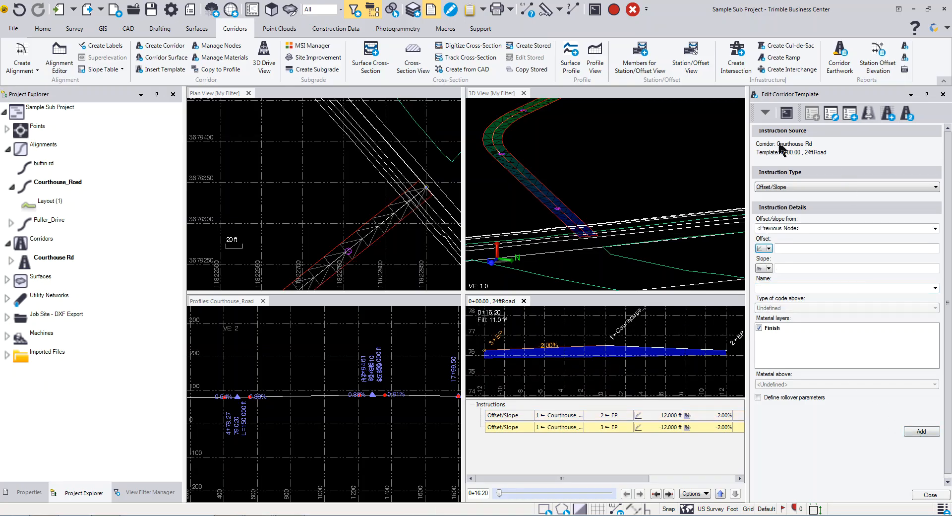
{"action": "left_click_drag", "start_coordinate": [524, 202], "coordinate": [540, 211]}
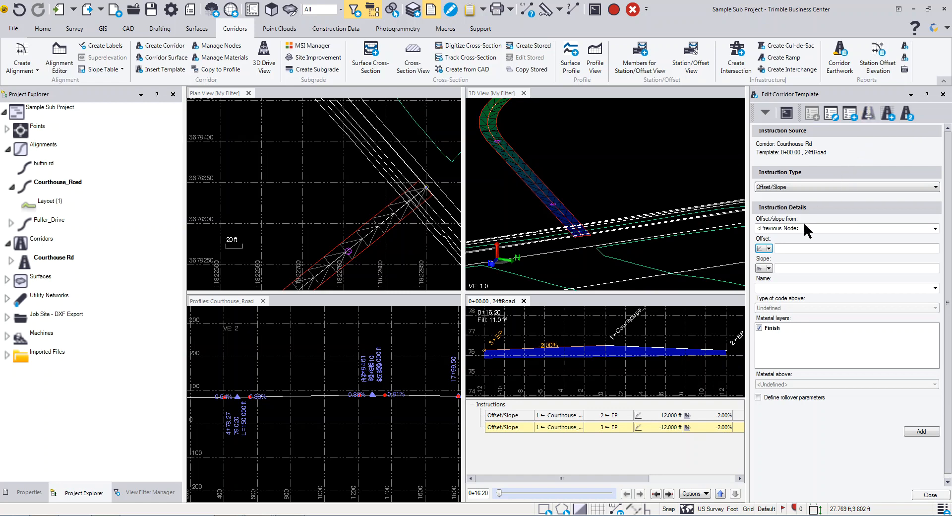
{"action": "left_click", "coordinate": [785, 187]}
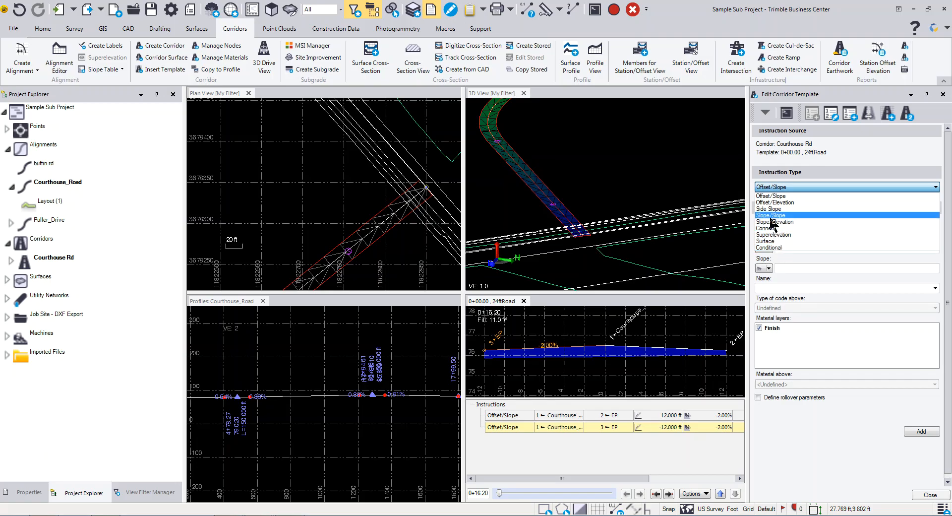
{"action": "left_click", "coordinate": [850, 163]}
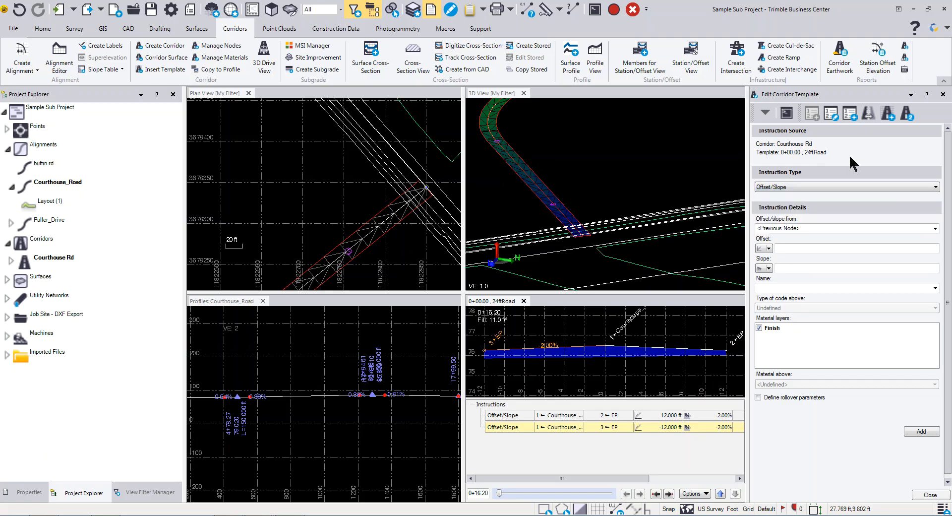
- Set the next instruction's offset method to Table and inspect its Station/Offset table without entering any rows
{"action": "left_click", "coordinate": [769, 249]}
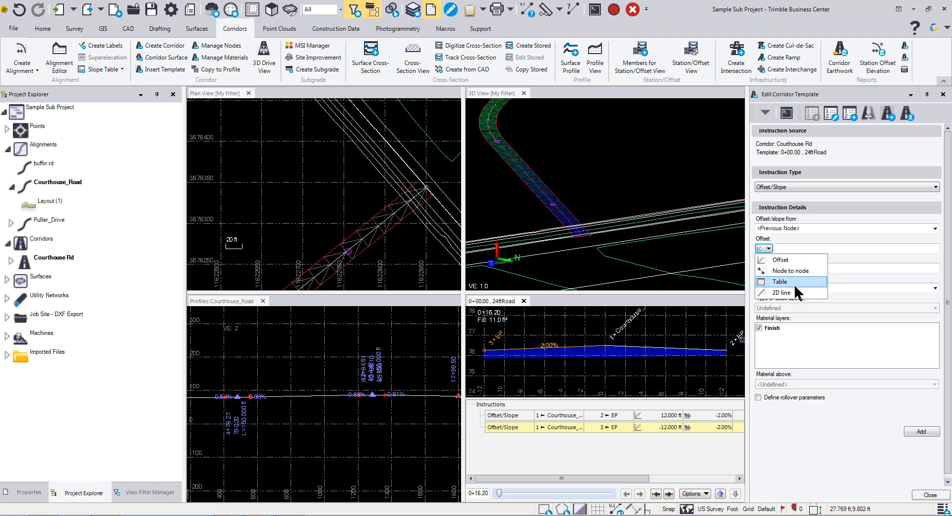
{"action": "left_click", "coordinate": [780, 282]}
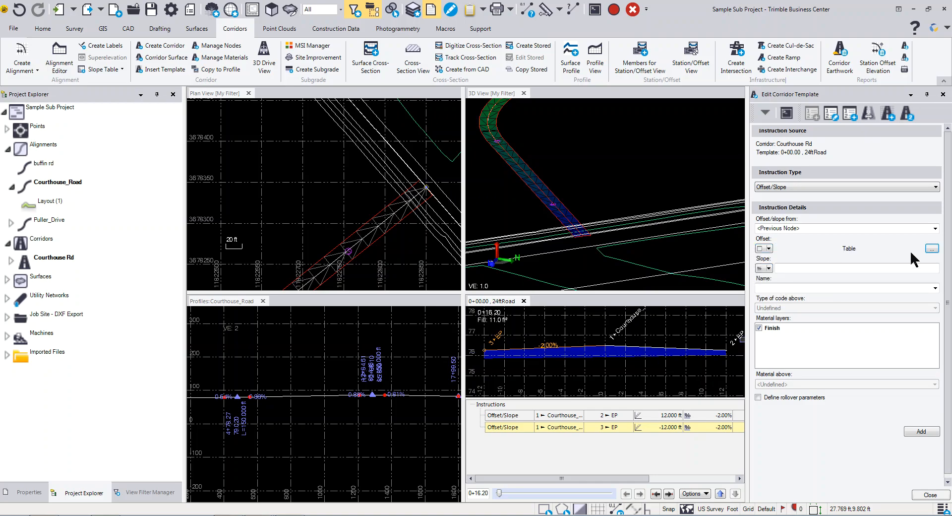
{"action": "left_click", "coordinate": [931, 248]}
{"action": "left_click", "coordinate": [785, 141]}
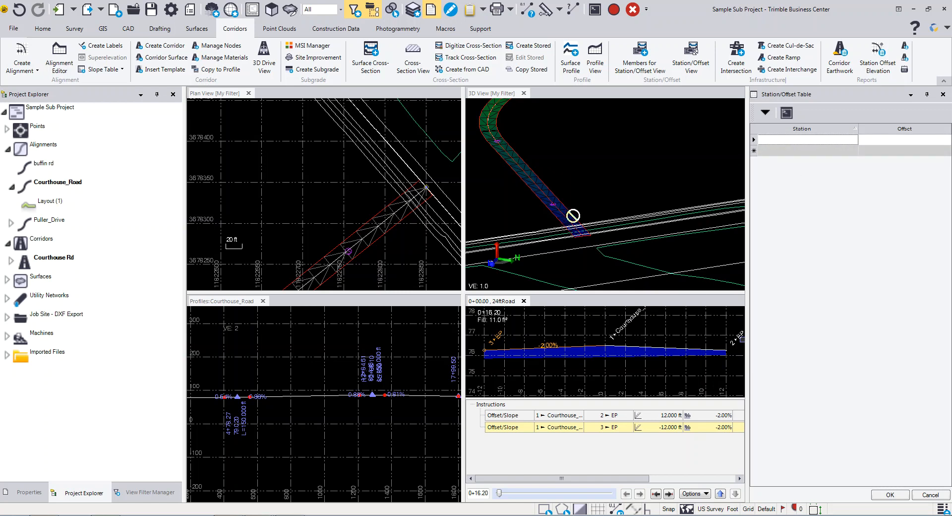
{"action": "left_click", "coordinate": [866, 142]}
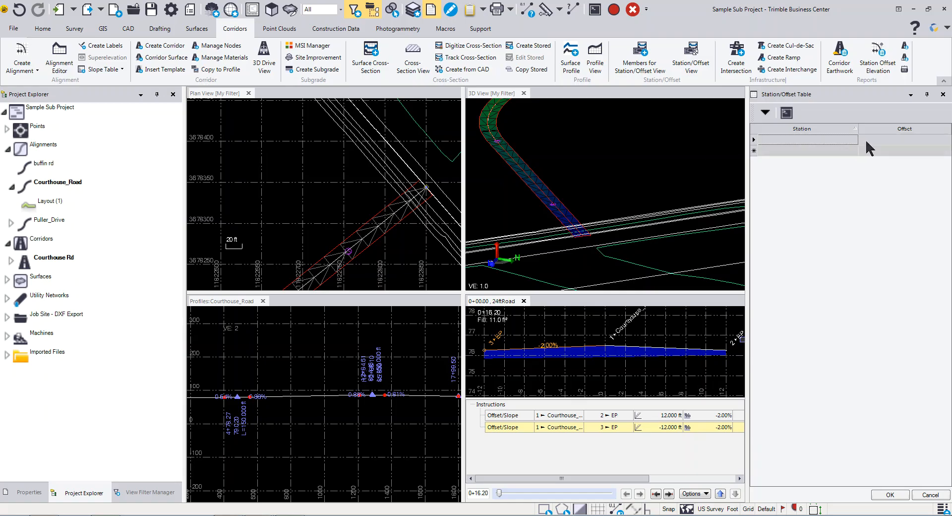
{"action": "left_click", "coordinate": [867, 141]}
{"action": "left_click", "coordinate": [885, 141]}
{"action": "left_click", "coordinate": [885, 141]}
{"action": "left_click", "coordinate": [931, 495]}
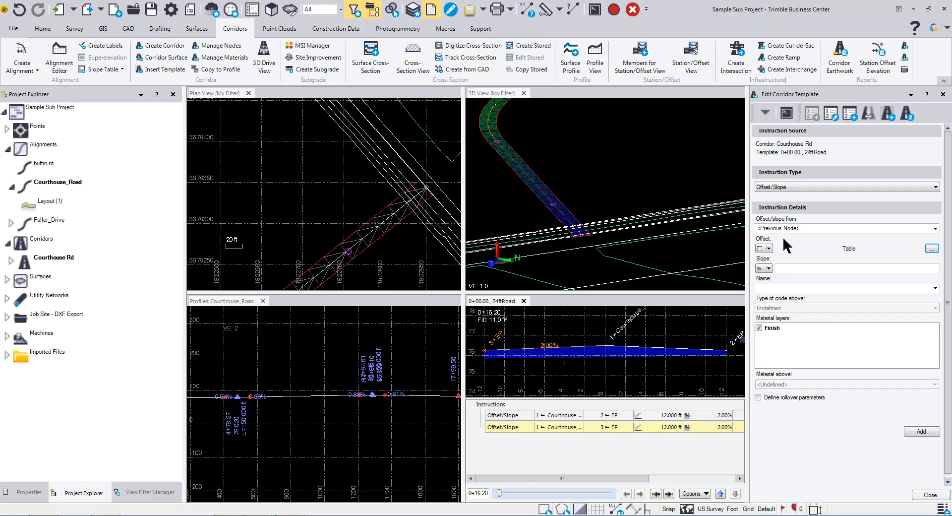
{"action": "left_click", "coordinate": [771, 268]}
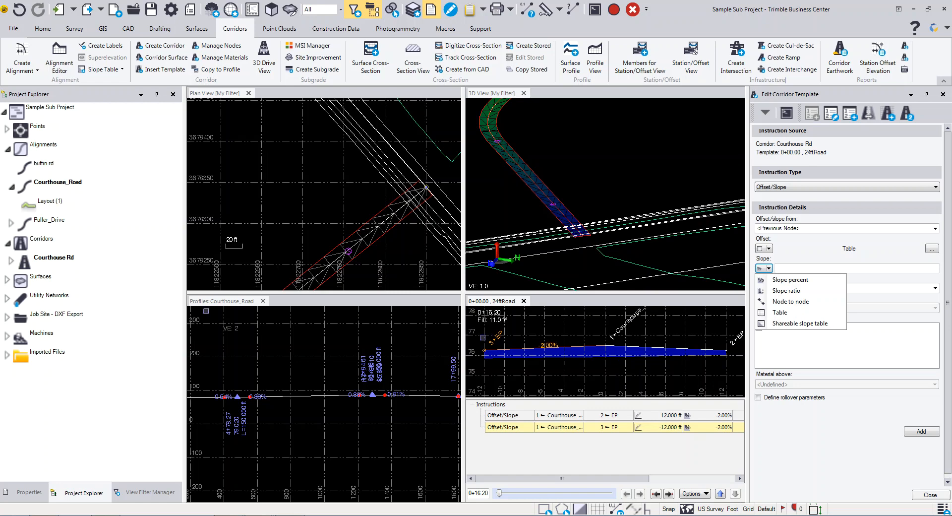
{"action": "left_click", "coordinate": [860, 447]}
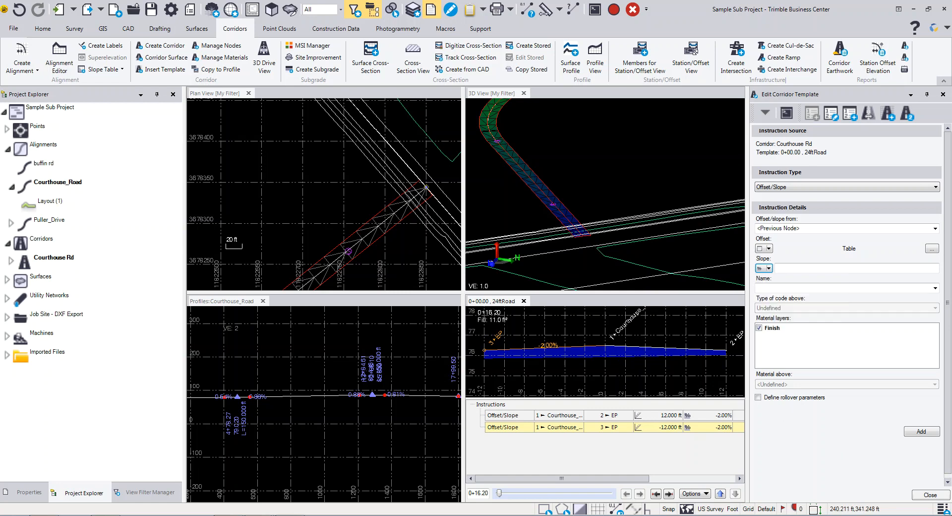